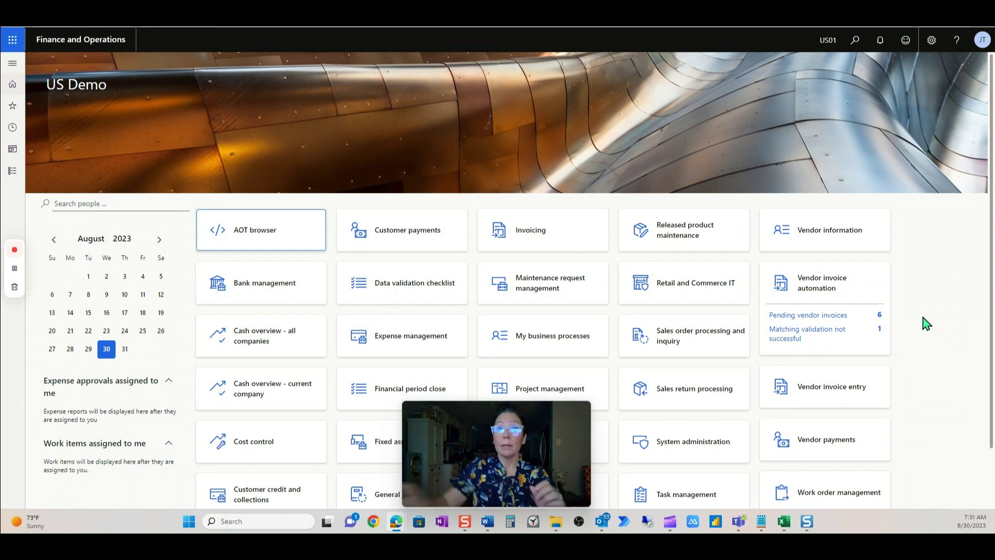
Read invoice ACME-00029 in the PDF viewer, then bring up purchase order PO-00000032_ZZUS, which totals 225.00
key("ctrl+Tab")
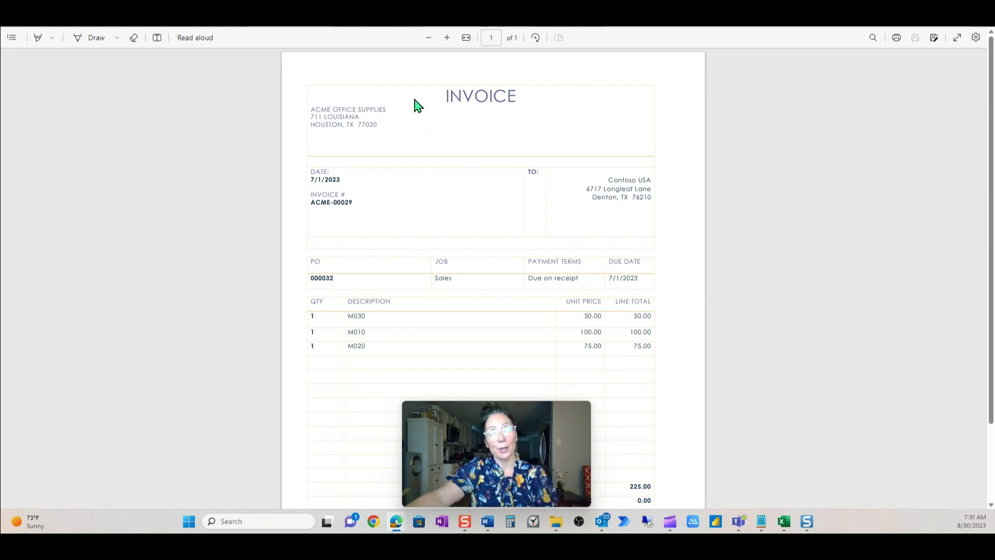
key("alt+Tab")
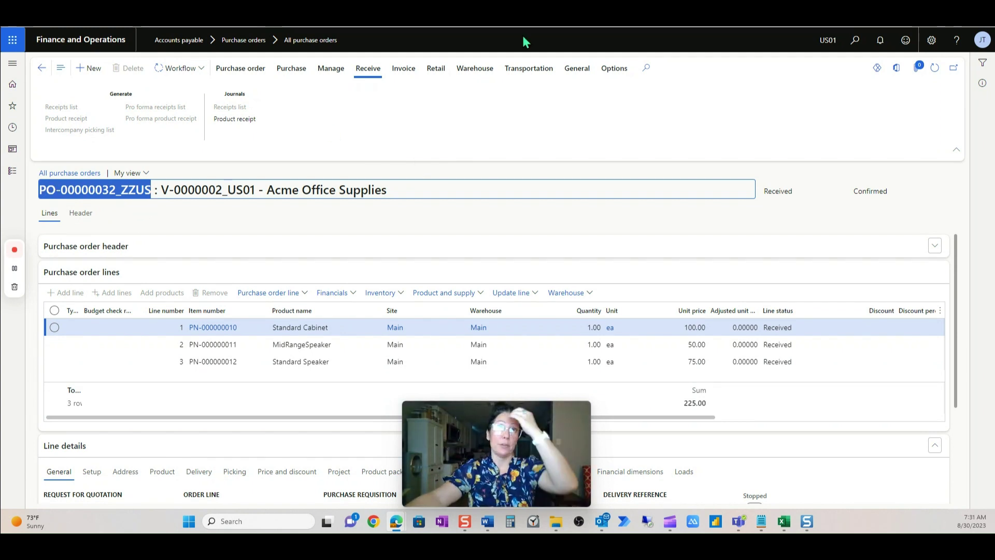
Highlight PO number 000032 on the invoice and compare it with PO-00000032_ZZUS
key("alt+Tab")
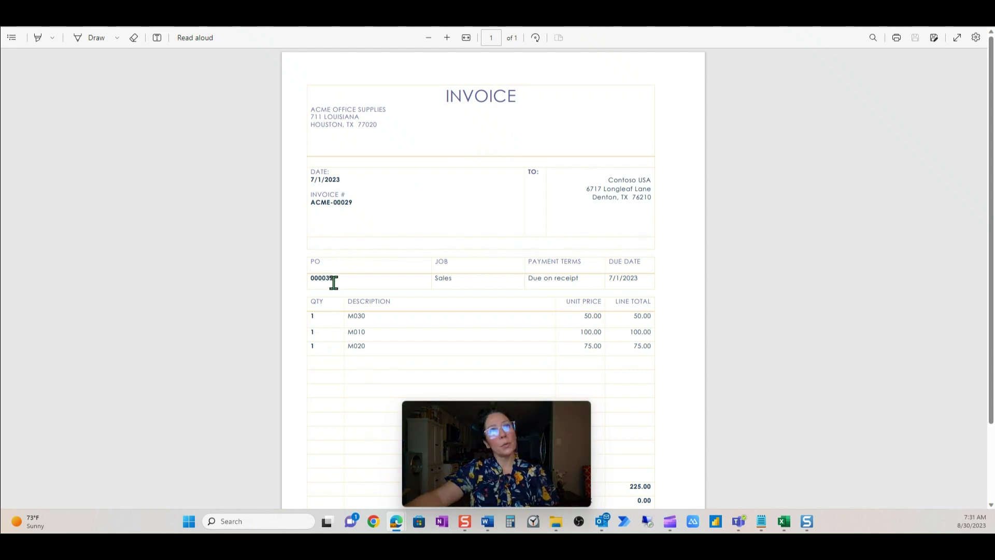
left_click_drag(333, 282, 304, 285)
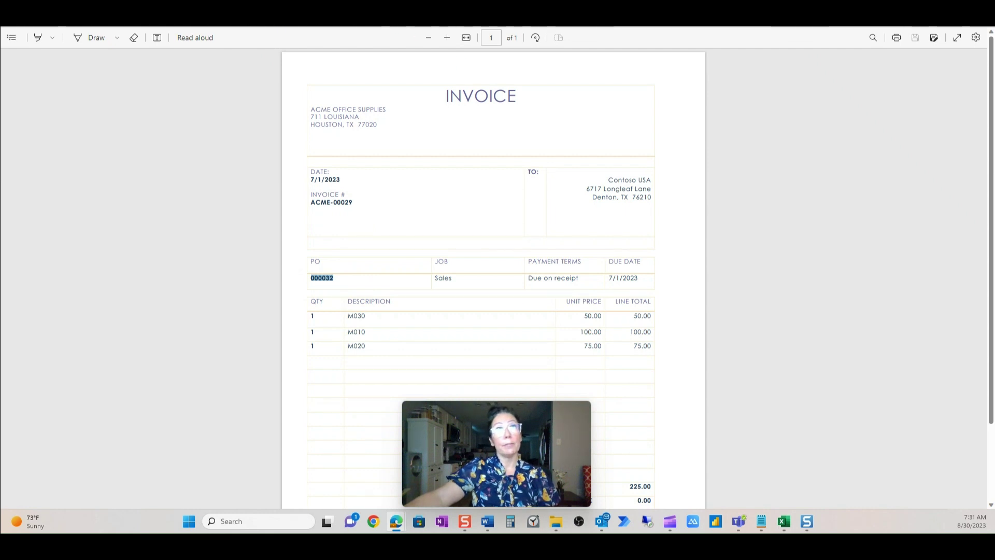
key("alt+Tab")
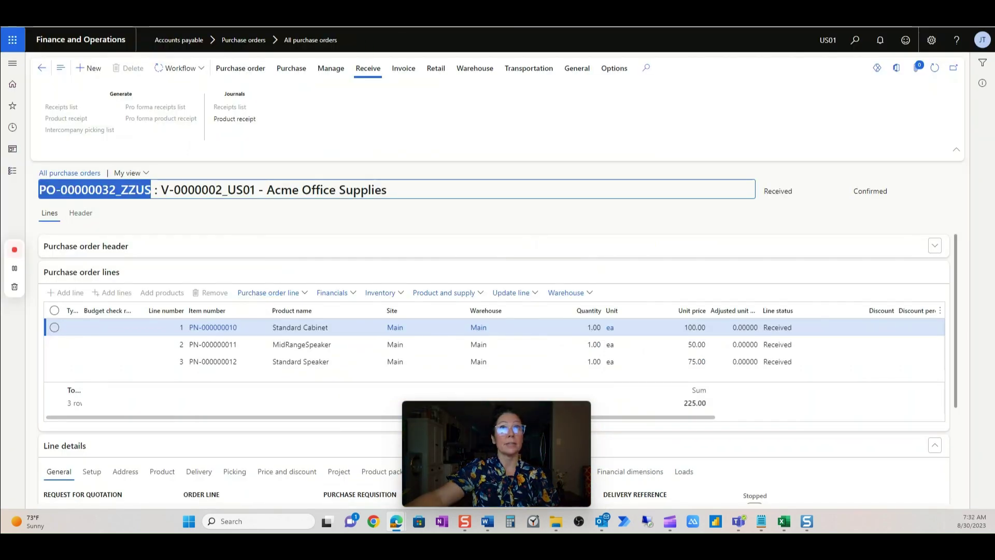
key("alt+Tab")
Open the Vendor invoice automation workspace from the home page and scroll down to Received Files
key("alt+Tab")
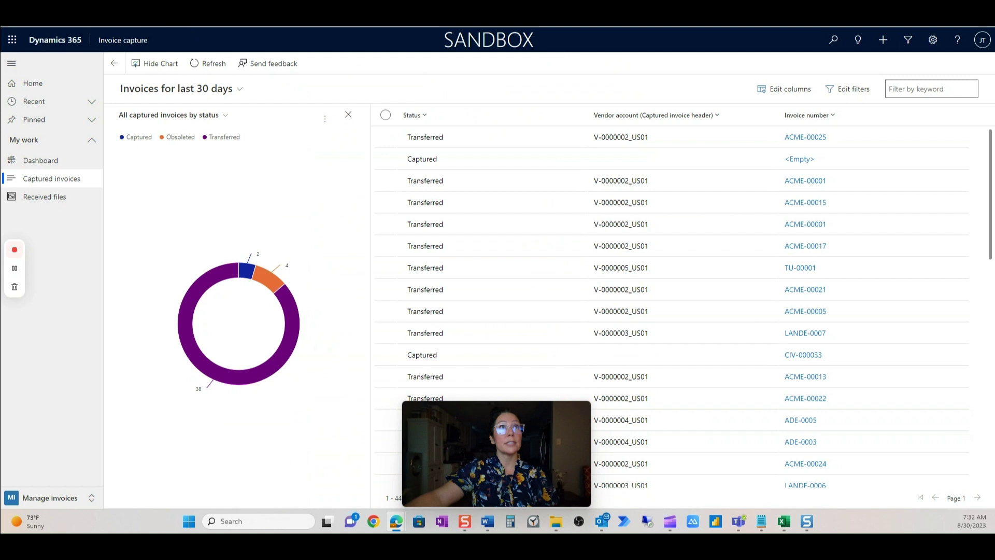
key("alt+Tab")
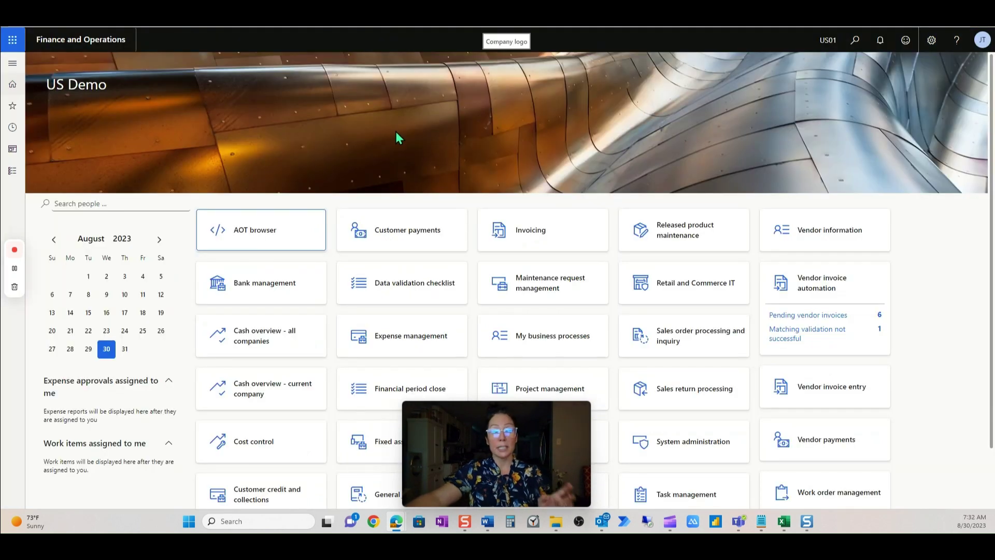
left_click(818, 299)
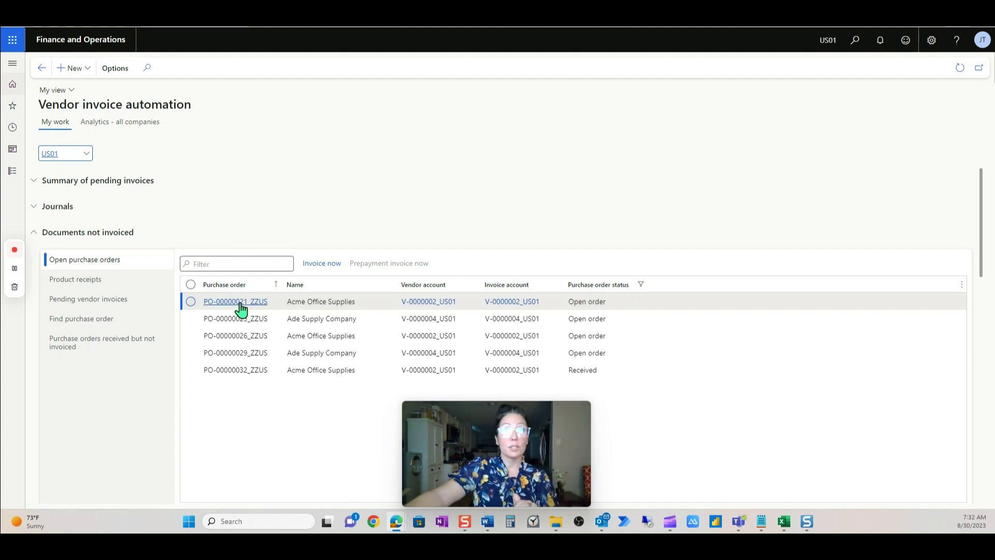
scroll(311, 320, "down", 5)
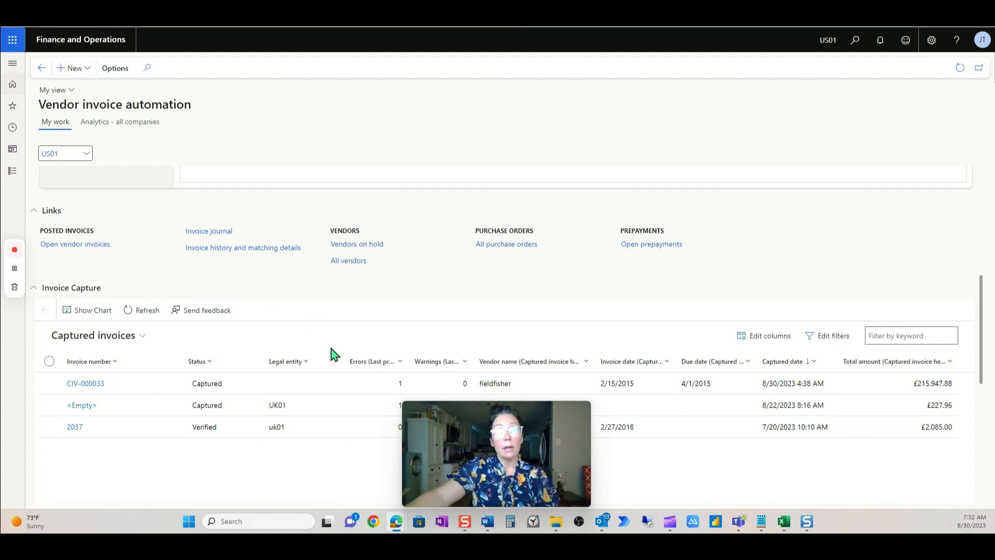
scroll(626, 384, "down", 2)
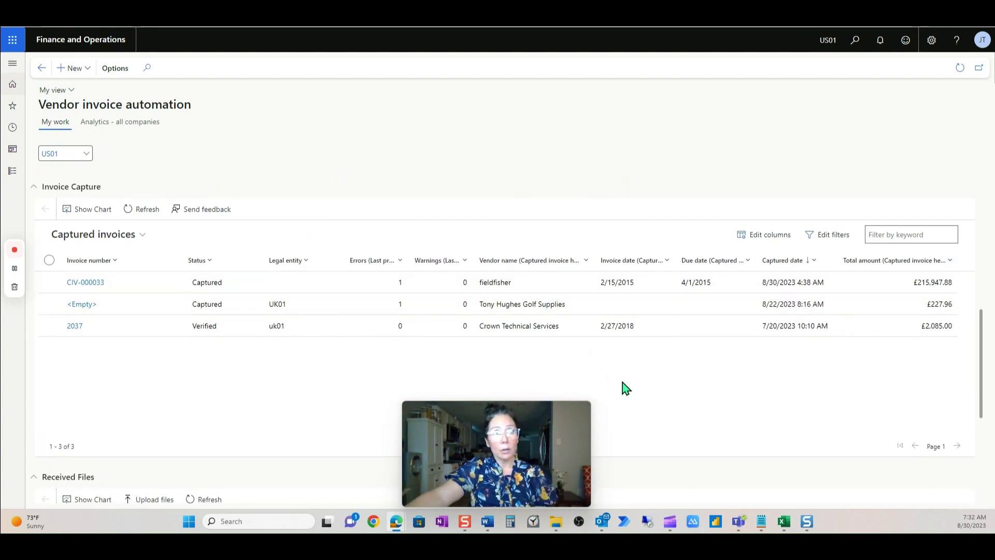
scroll(625, 388, "down", 3)
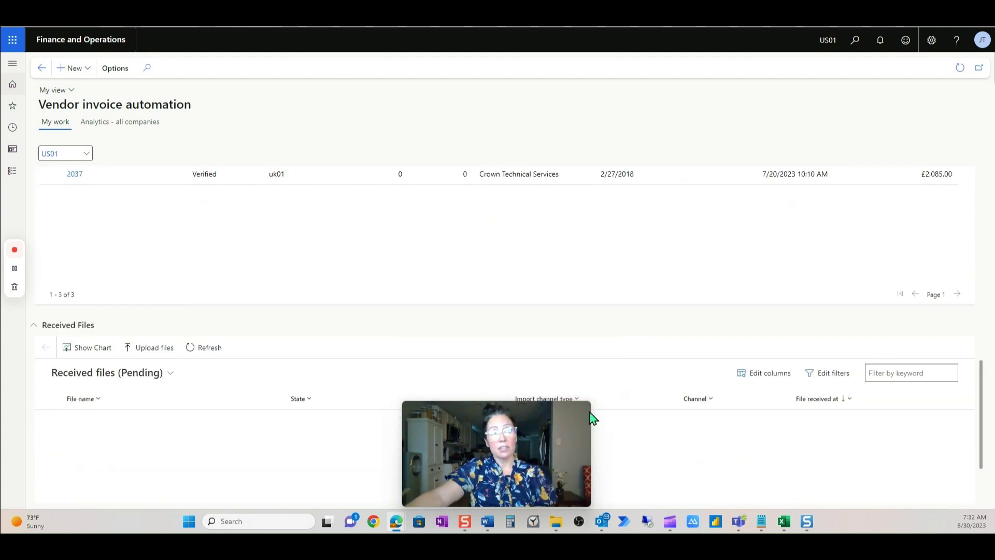
Upload ACME-00029.pdf through the Upload files panel so it appears as Processing via Direct import
left_click(156, 353)
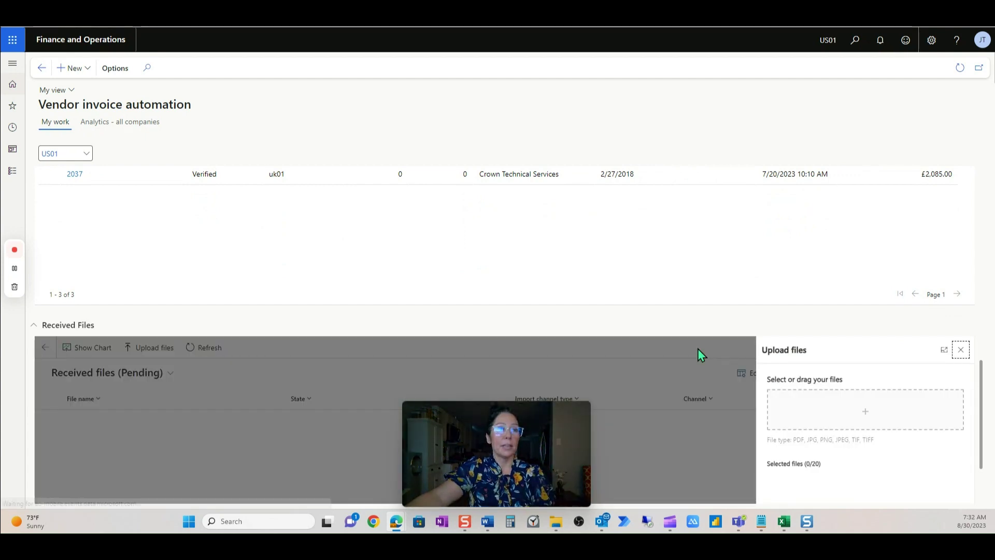
scroll(801, 336, "down", 2)
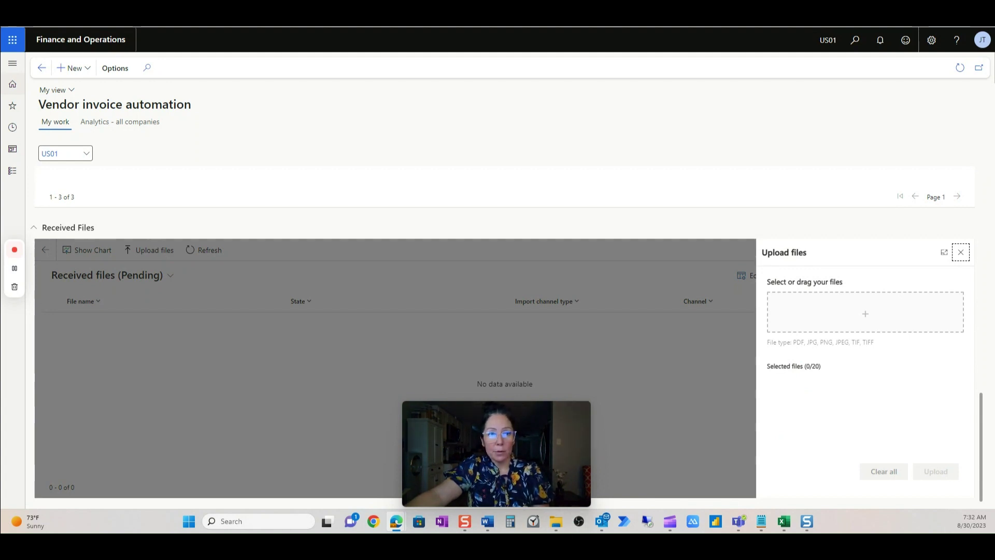
left_click_drag(236, 422, 826, 290)
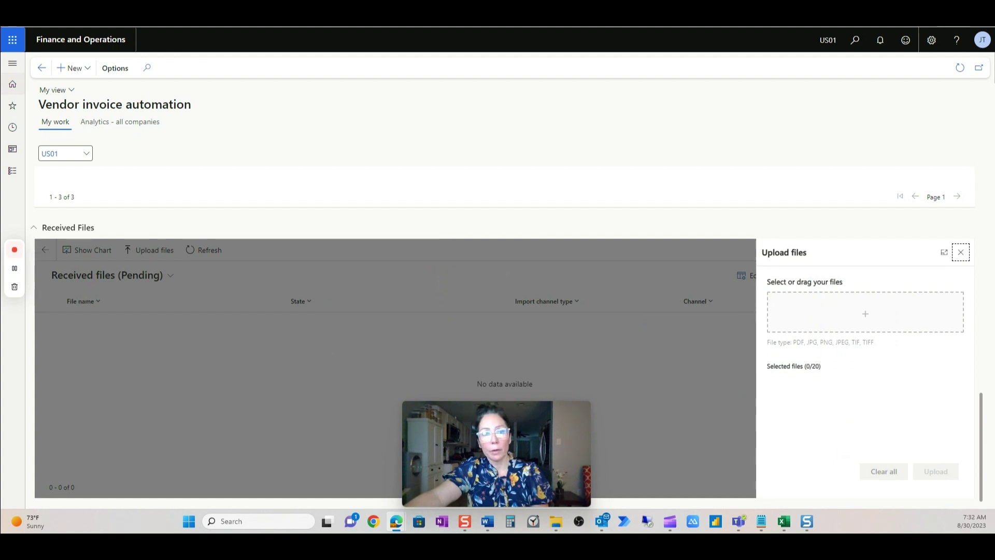
left_click_drag(846, 333, 857, 329)
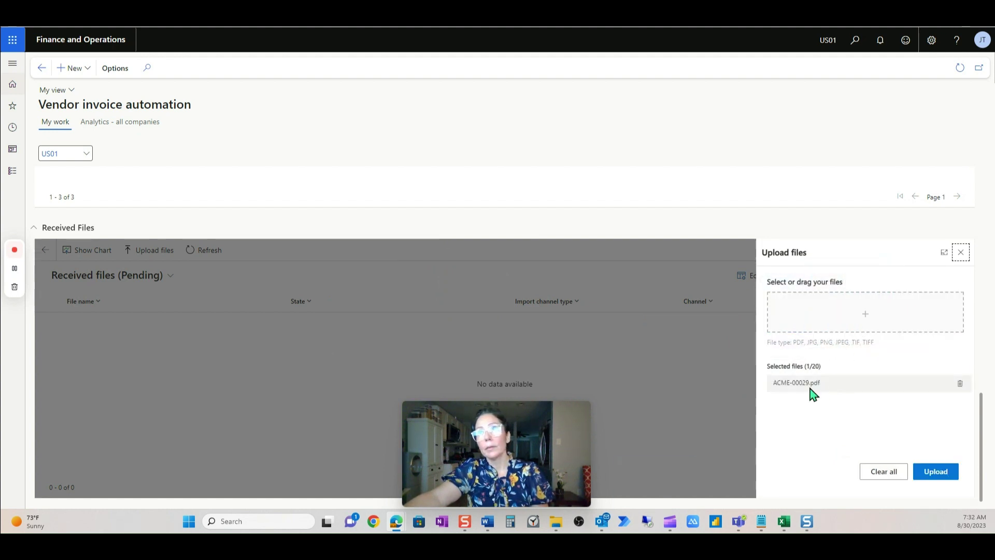
left_click(936, 471)
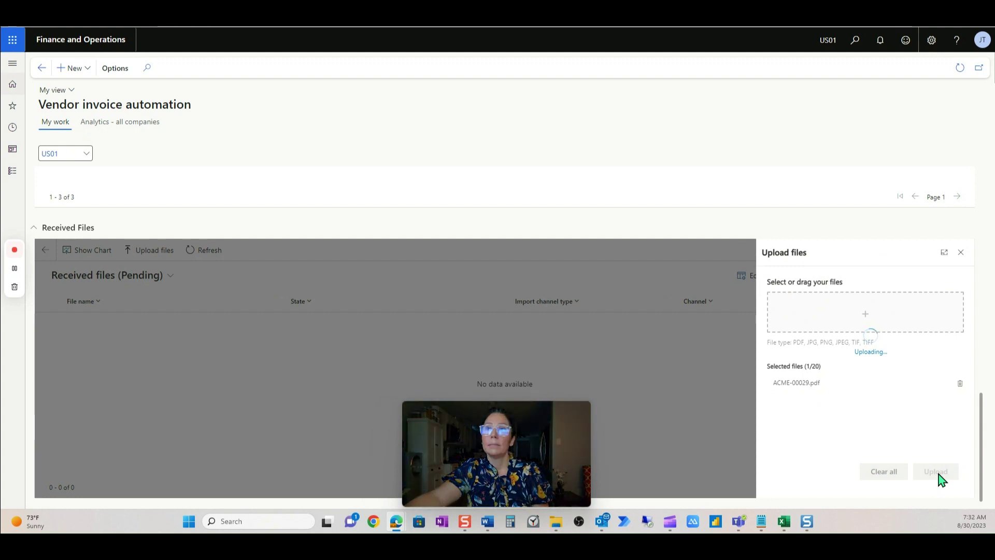
left_click(960, 252)
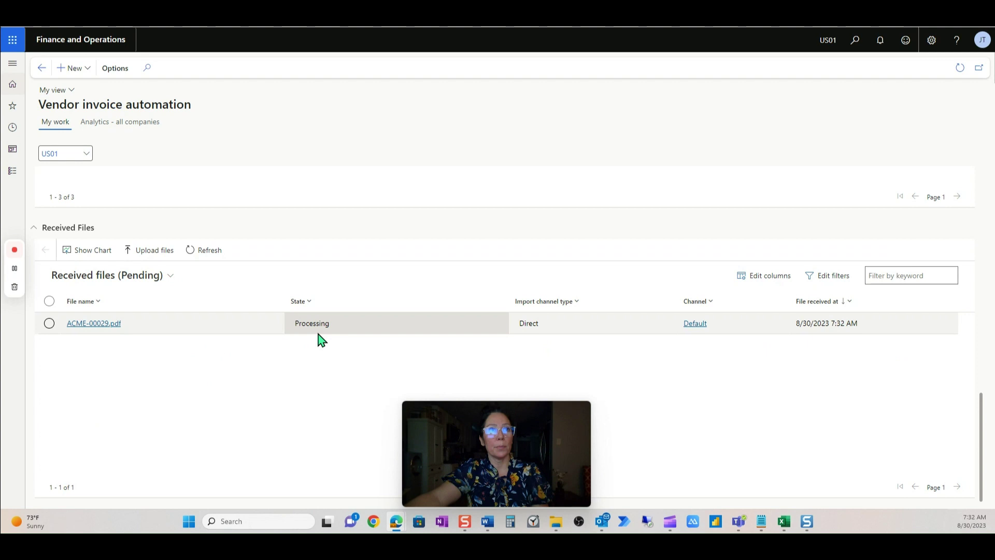
scroll(365, 354, "up", 3)
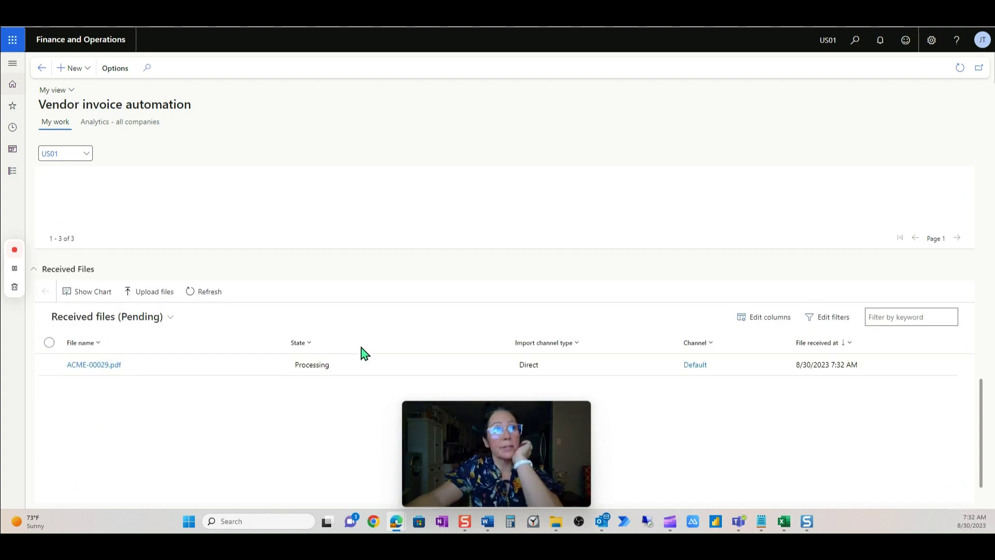
scroll(178, 311, "up", 1)
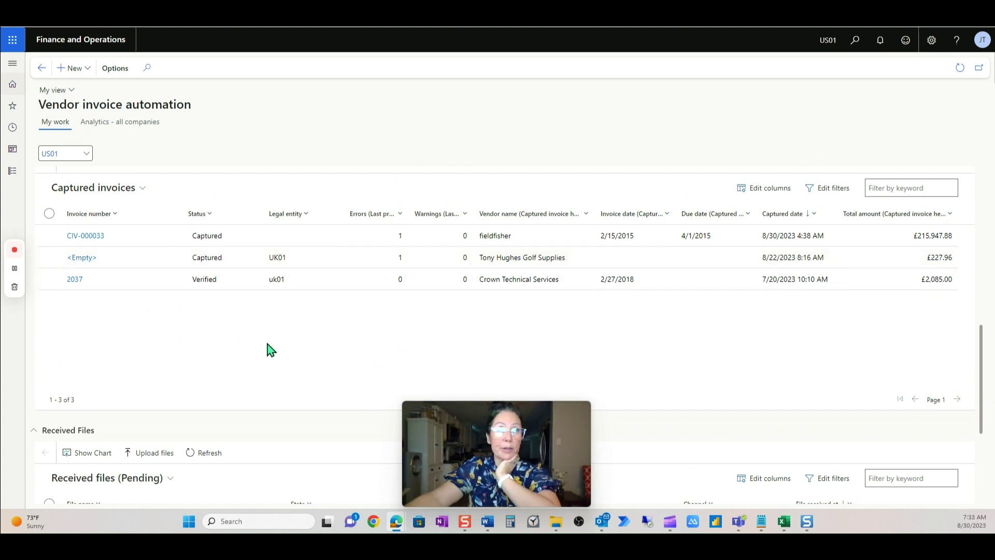
scroll(266, 348, "up", 2)
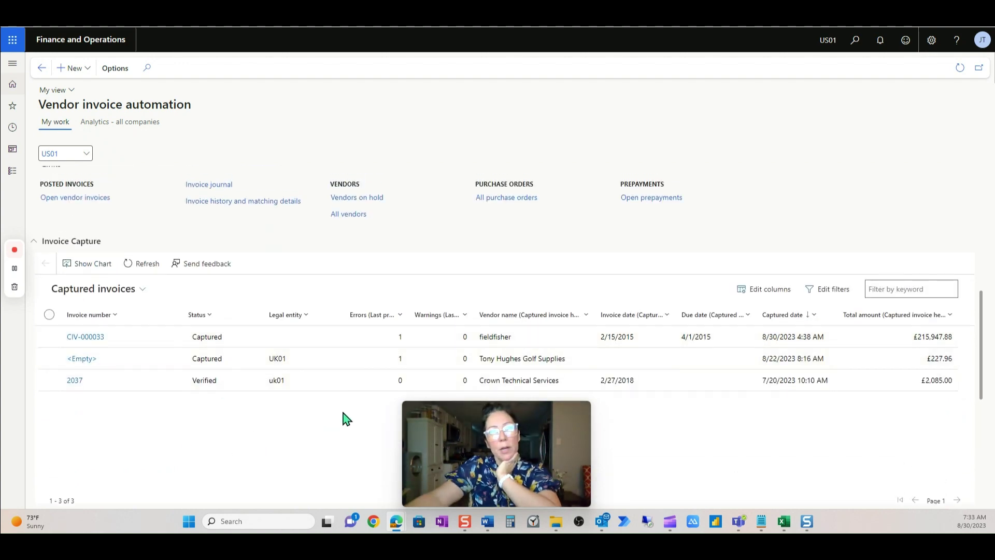
scroll(346, 417, "up", 1)
scroll(347, 418, "down", 2)
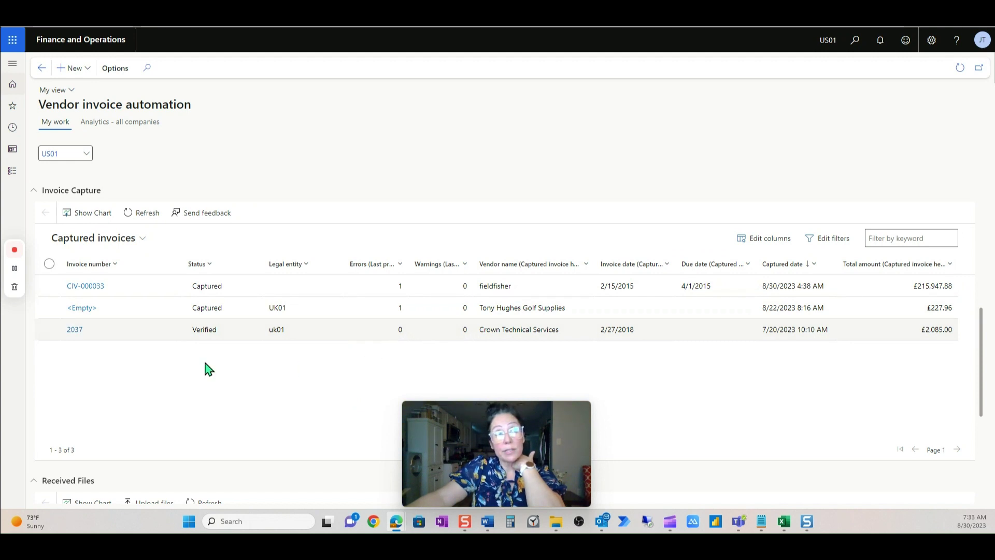
left_click(49, 329)
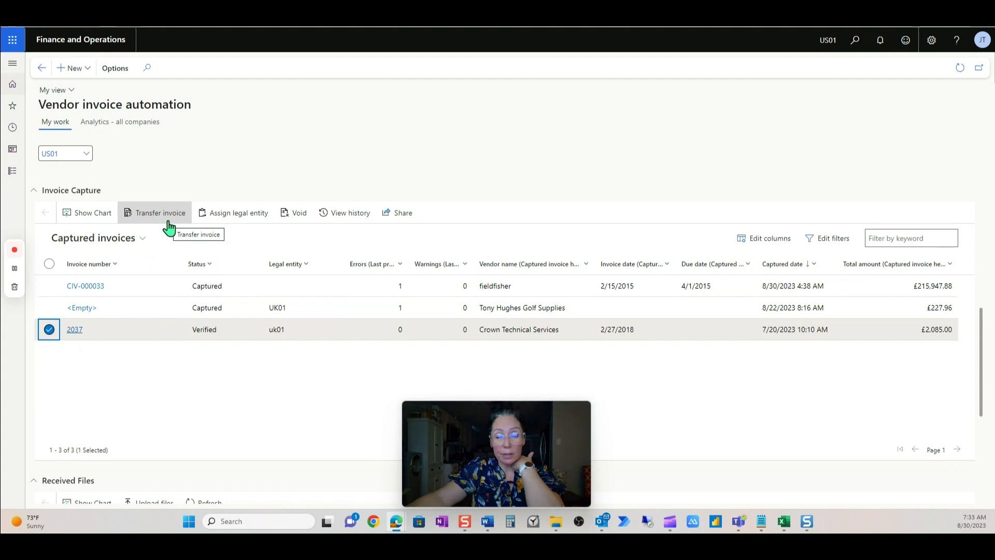
left_click(49, 330)
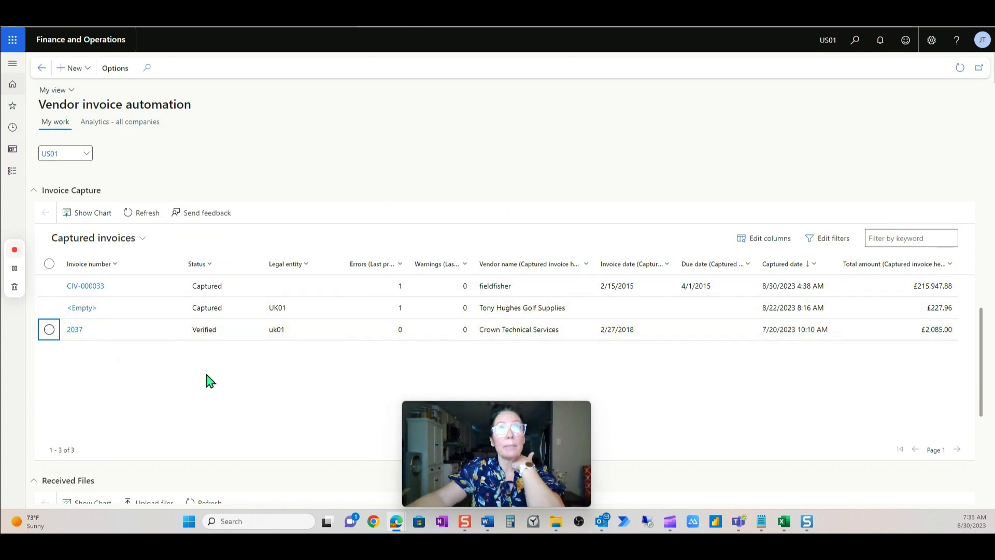
scroll(218, 387, "down", 2)
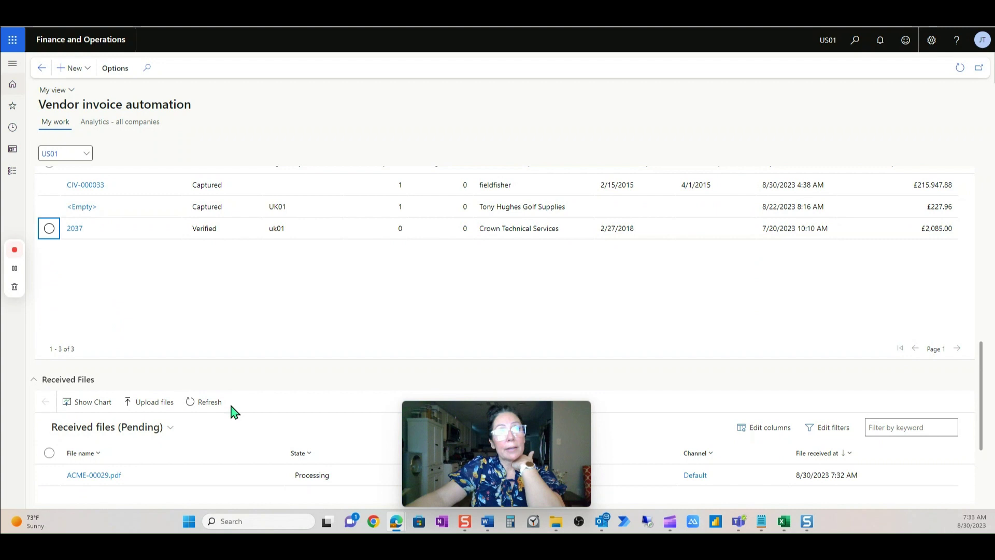
Refresh received files, select ACME-00029, and switch the captured invoices view from Transferred to All
left_click(216, 406)
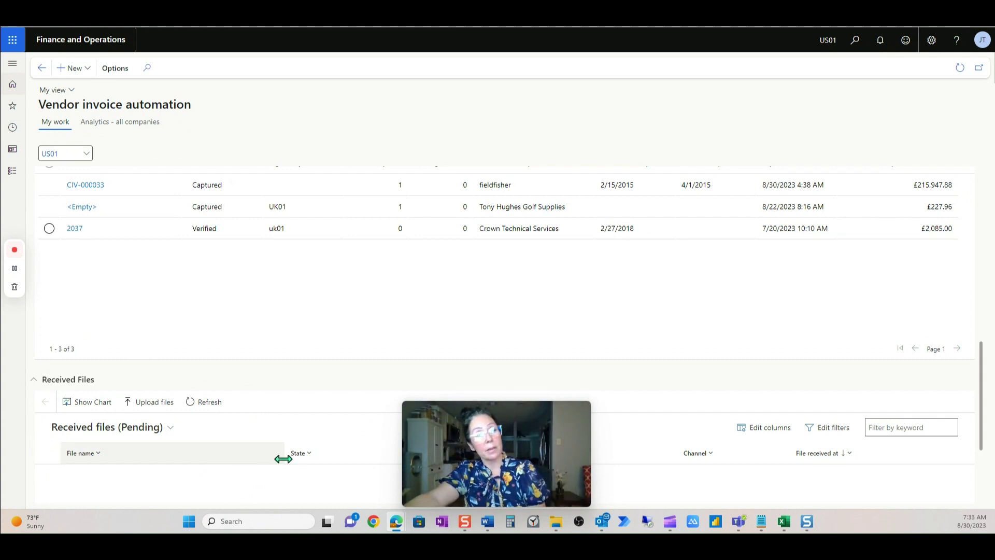
scroll(288, 423, "up", 3)
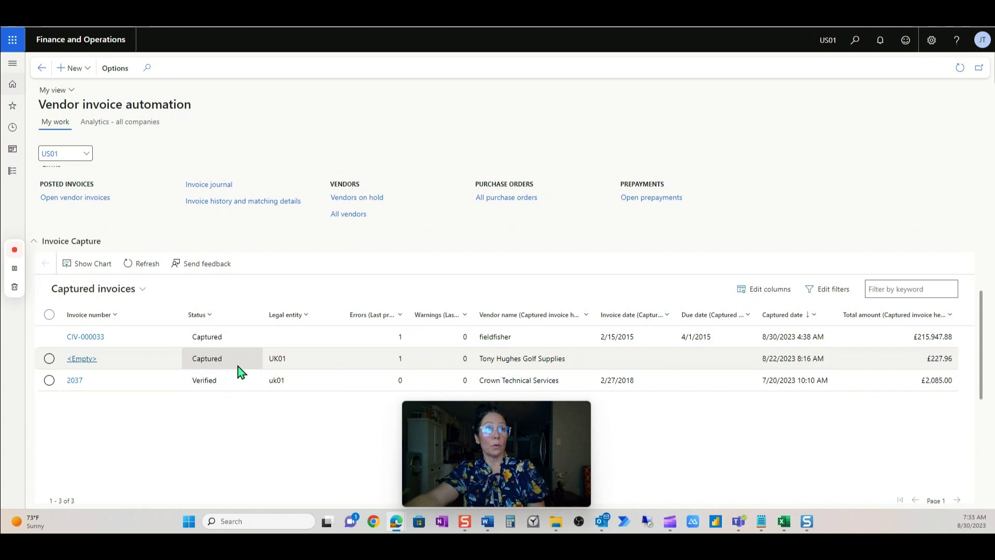
left_click(141, 290)
left_click(241, 340)
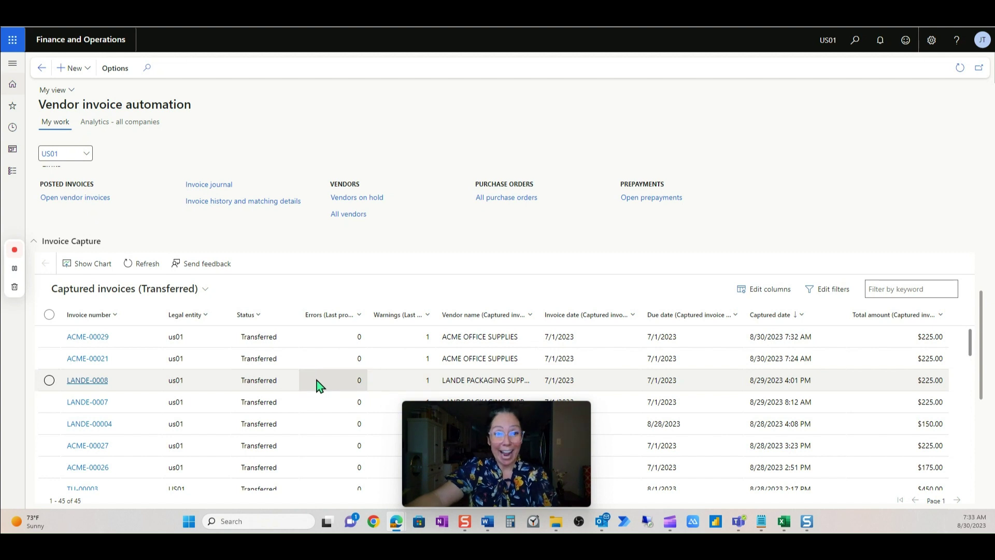
left_click(49, 337)
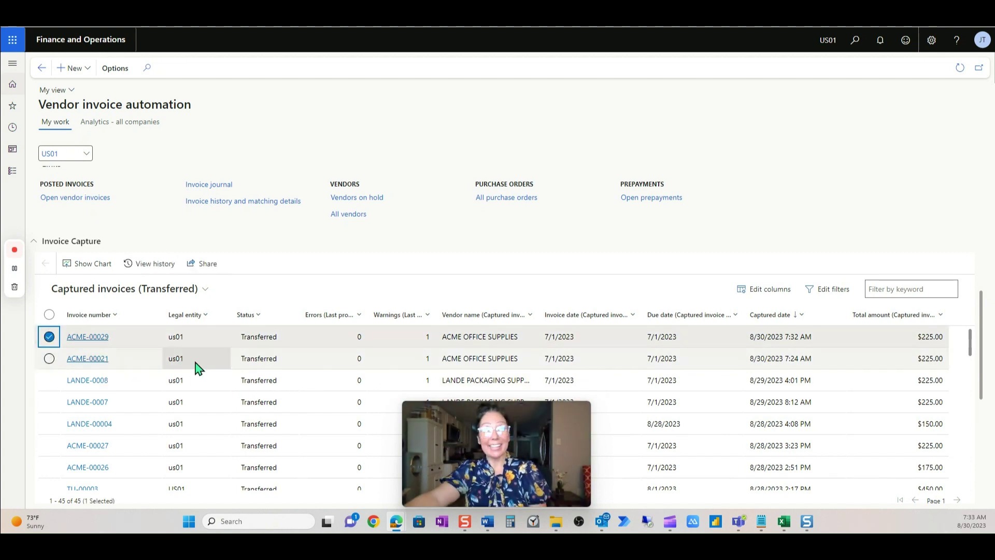
left_click(183, 293)
left_click(301, 303)
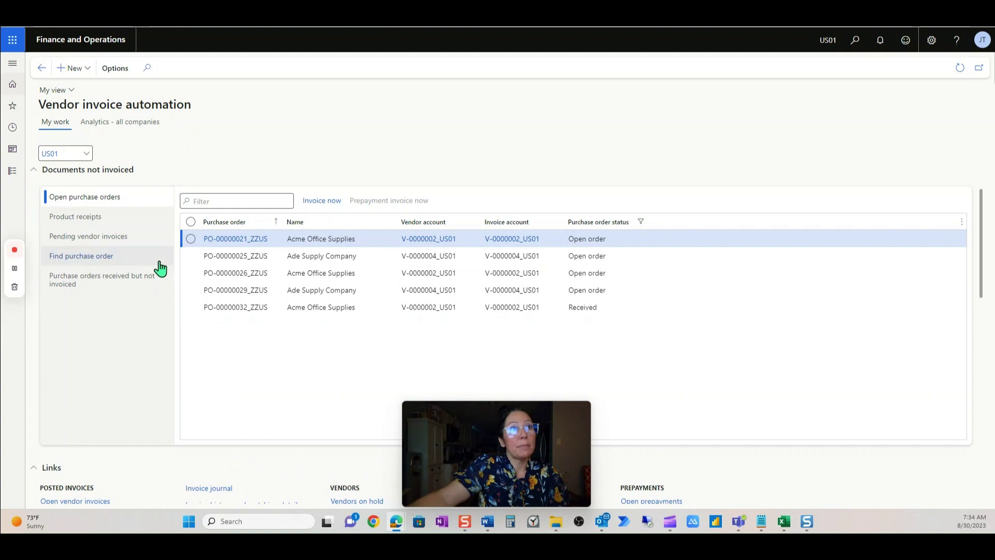
Open pending invoice ACME-00029, check its PO-00000032_ZZUS link, and view its Original invoice attachment
left_click(132, 240)
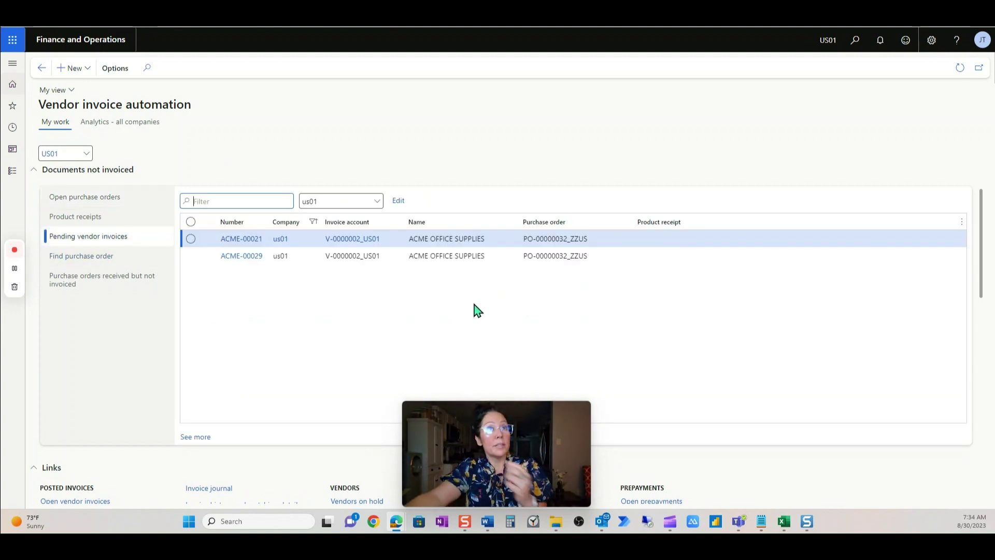
left_click(201, 259)
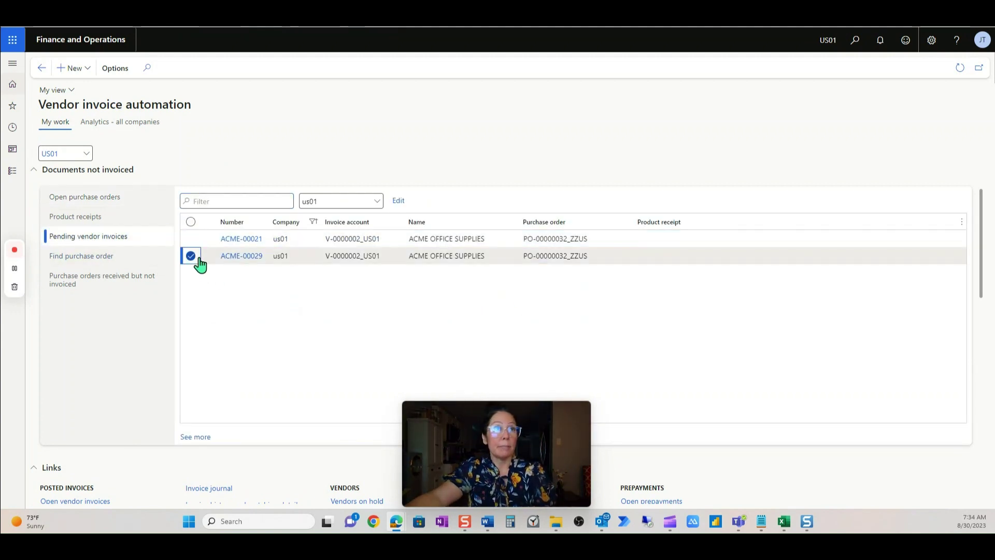
left_click(244, 259)
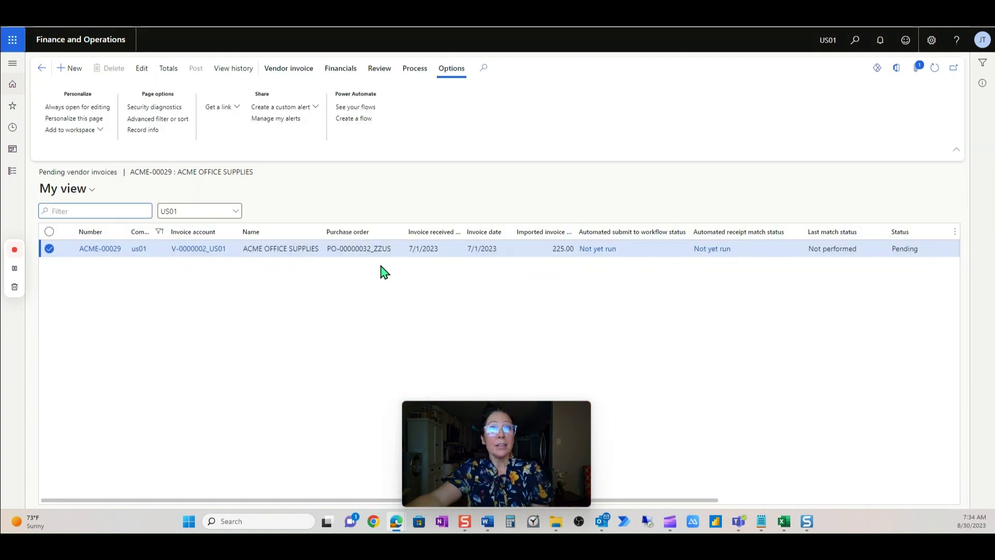
left_click_drag(331, 254, 411, 319)
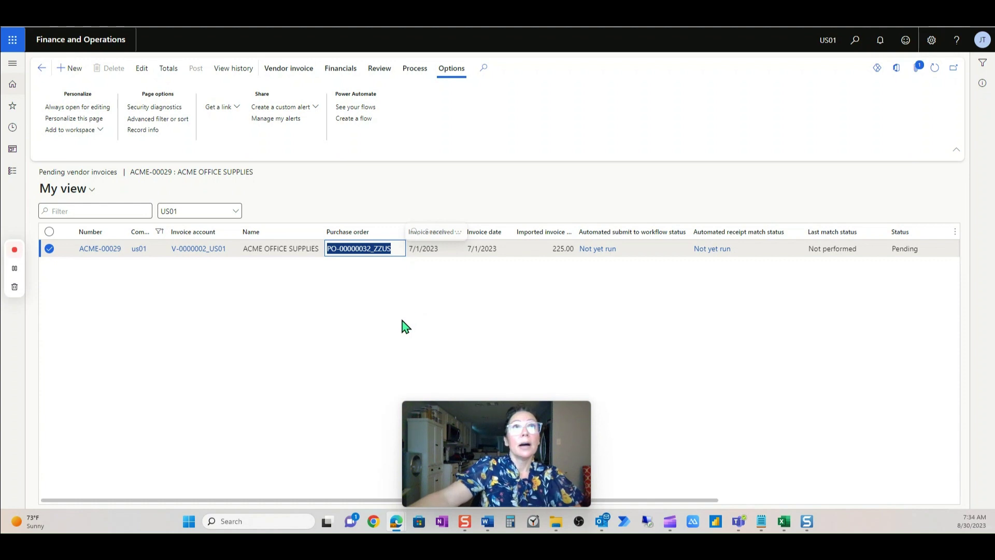
left_click(402, 326)
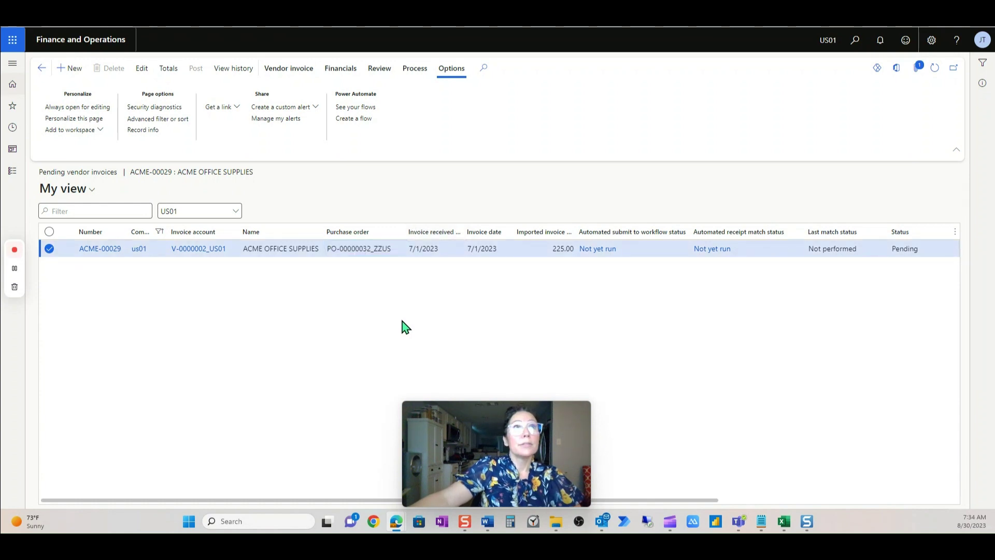
left_click(921, 69)
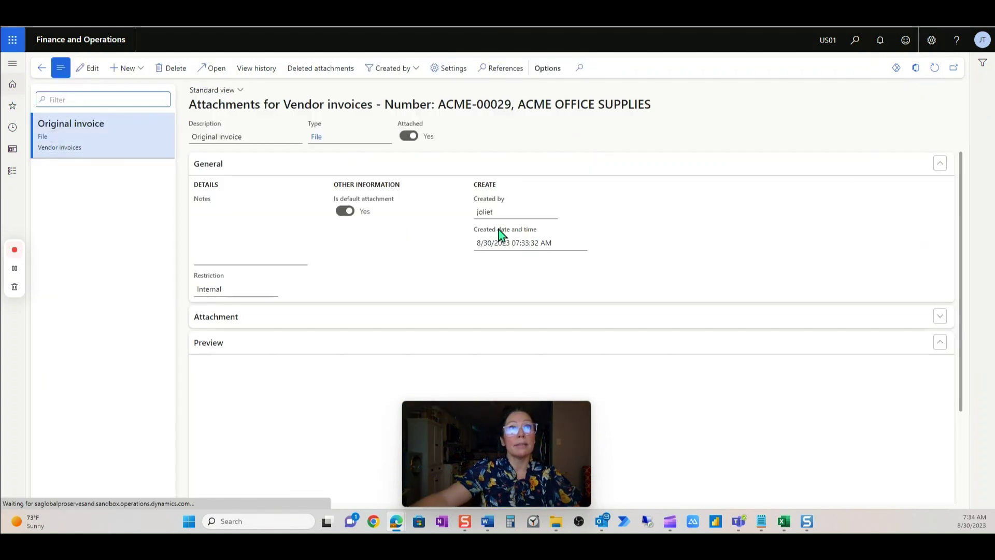
Preview the attached invoice PDF, then return to the pending vendor invoice list
scroll(413, 350, "down", 1)
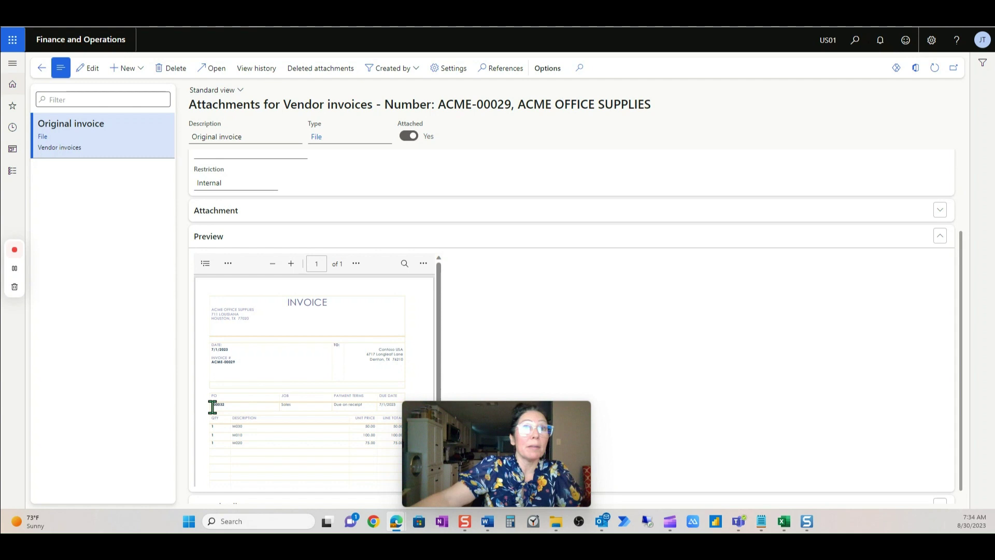
left_click(43, 73)
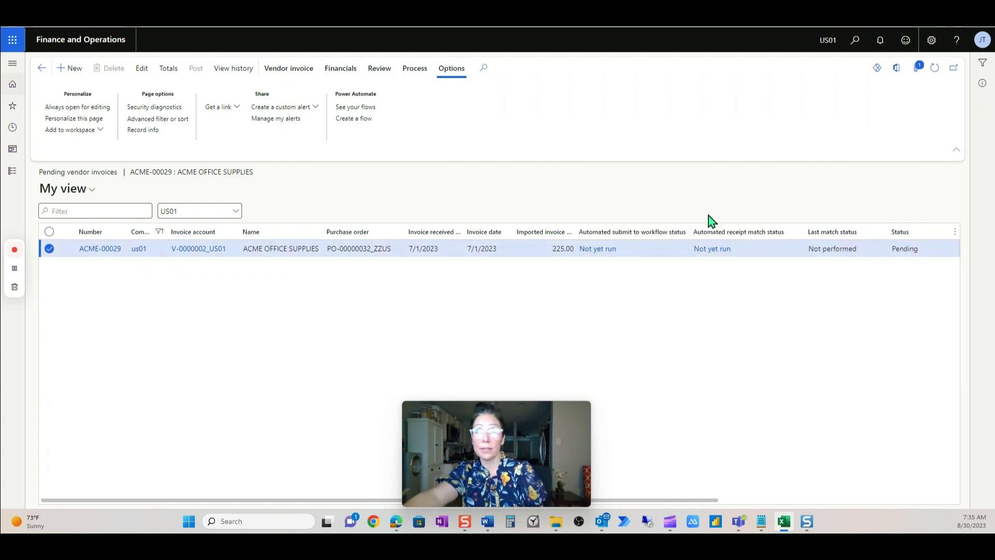
Check ACME-00029's workflow submission and receipt match statuses until the match reads Completed
mouse_move(767, 252)
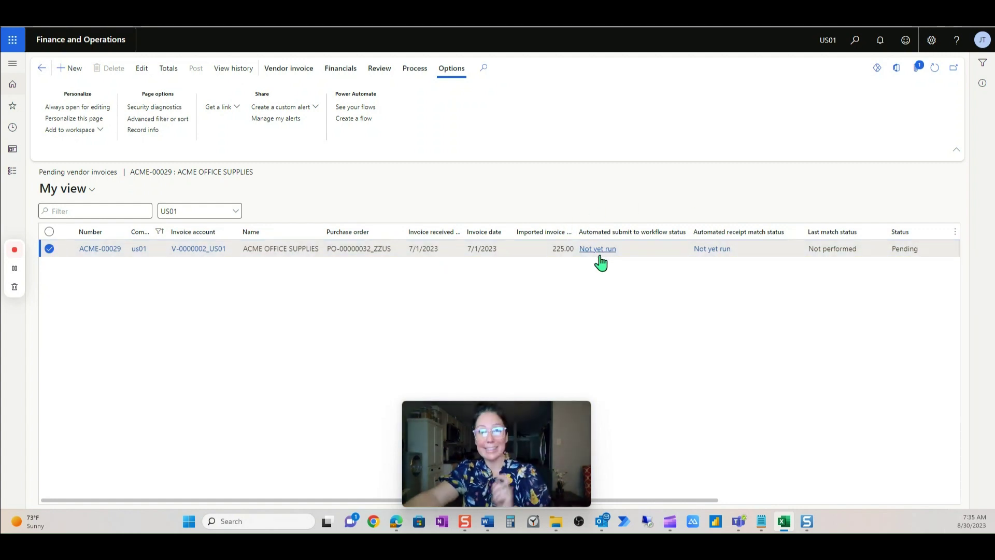
mouse_move(602, 259)
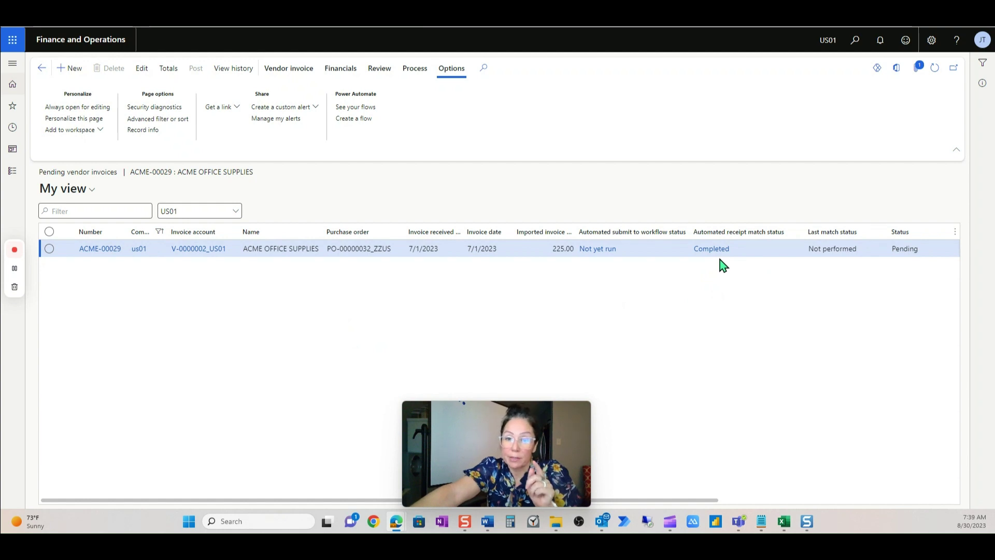
Select ACME-00029 and refresh so workflow submission shows Completed and match status Passed
mouse_move(722, 261)
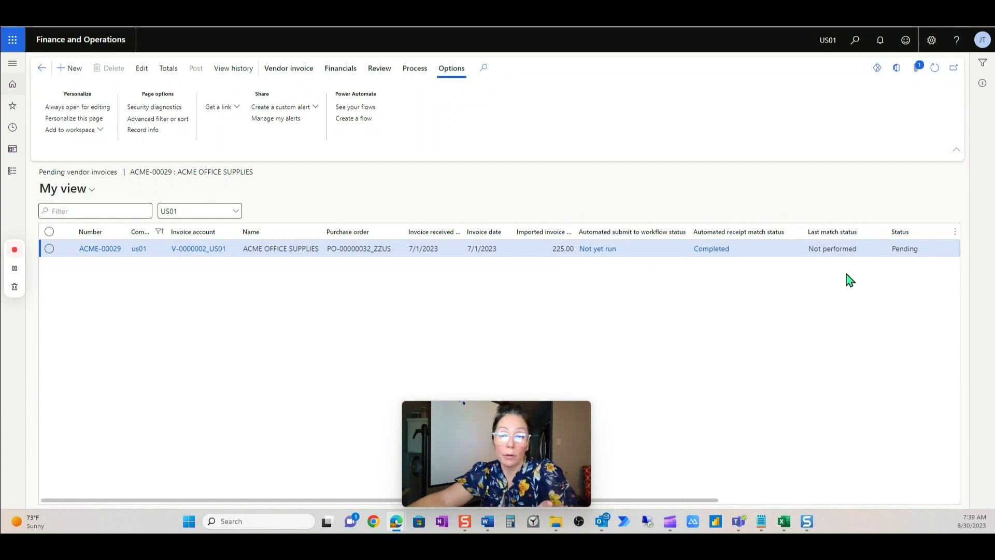
left_click(662, 255)
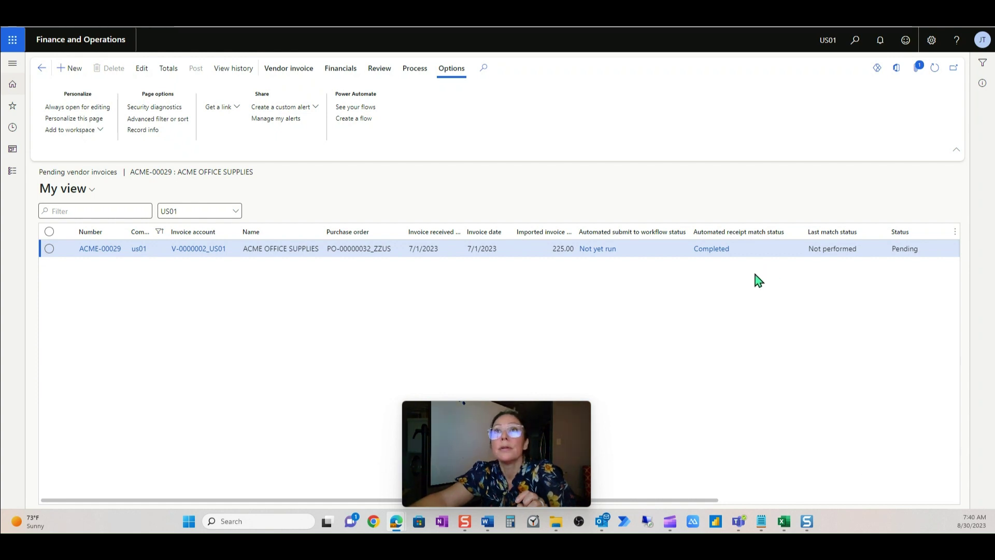
left_click(934, 71)
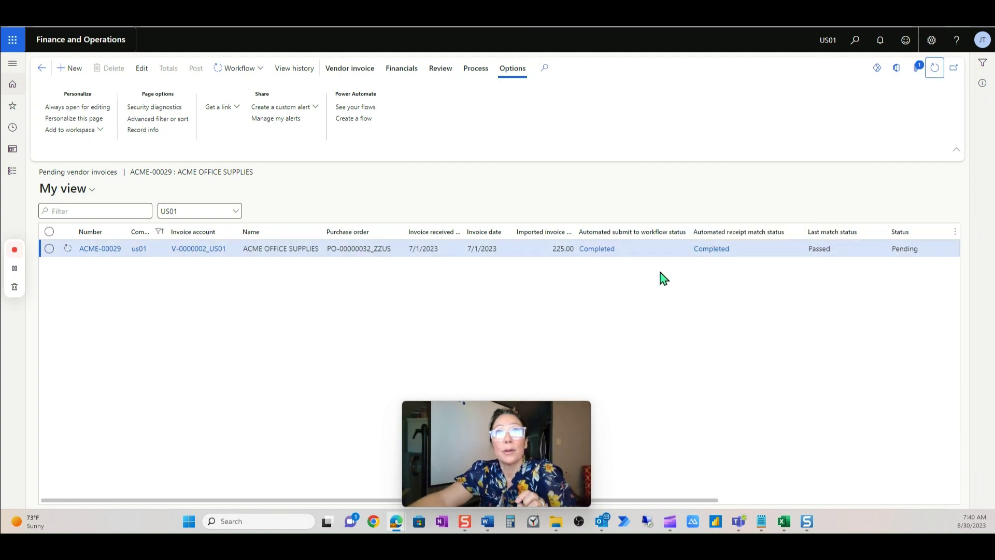
Select ACME-00029 and refresh the pending invoice list repeatedly to check whether it has posted
left_click(111, 254)
key("ctrl+c")
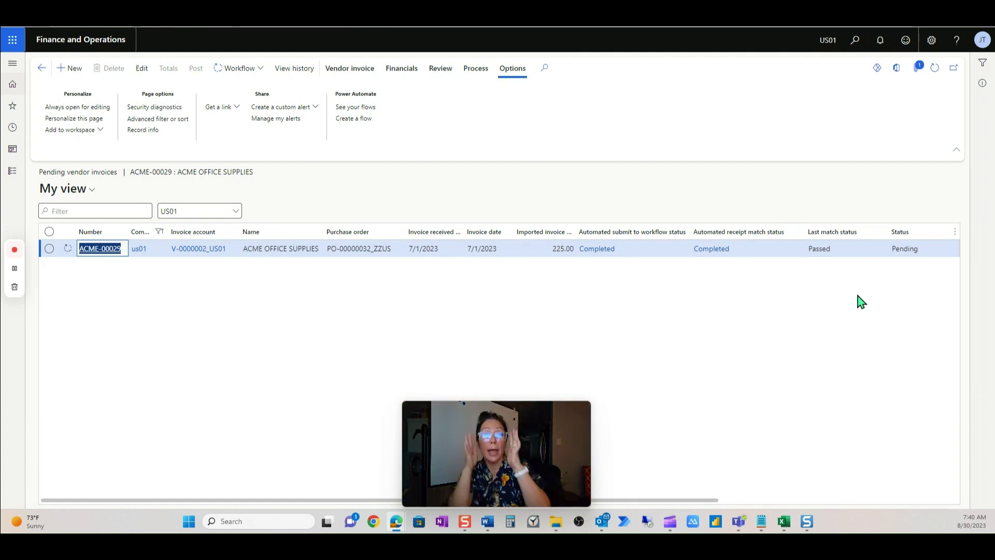
left_click(934, 68)
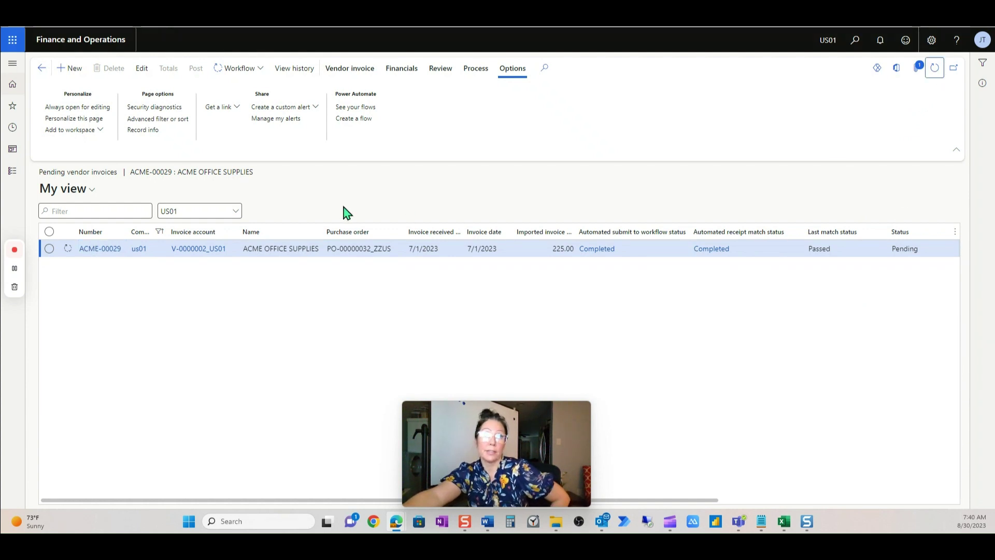
left_click(935, 69)
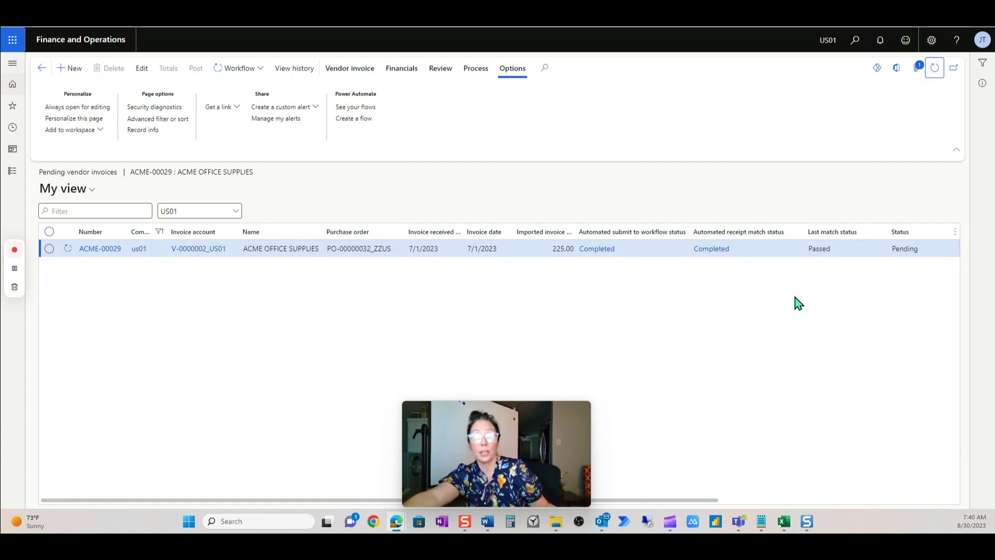
left_click(935, 70)
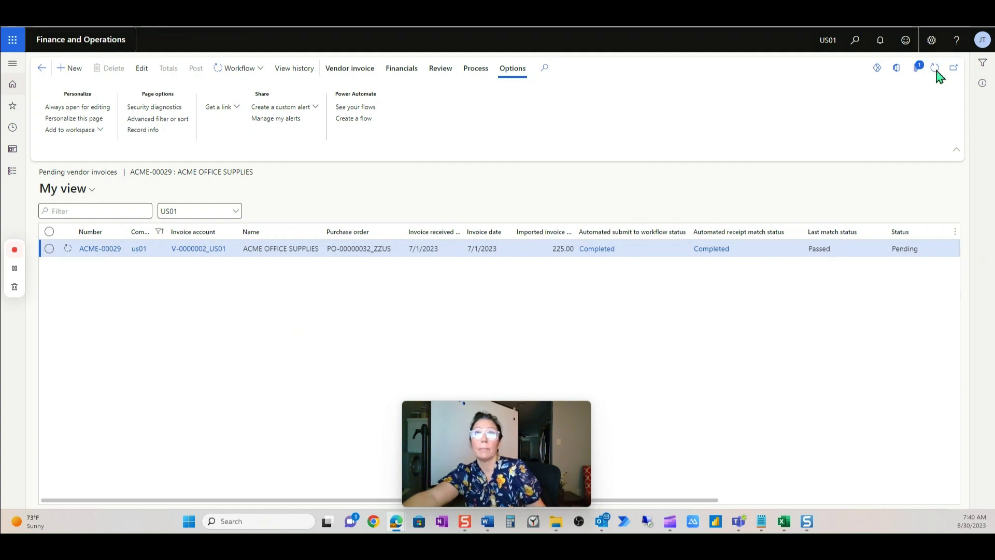
Return to the Vendor invoice automation workspace and open the Invoice journal from its Links
left_click(12, 171)
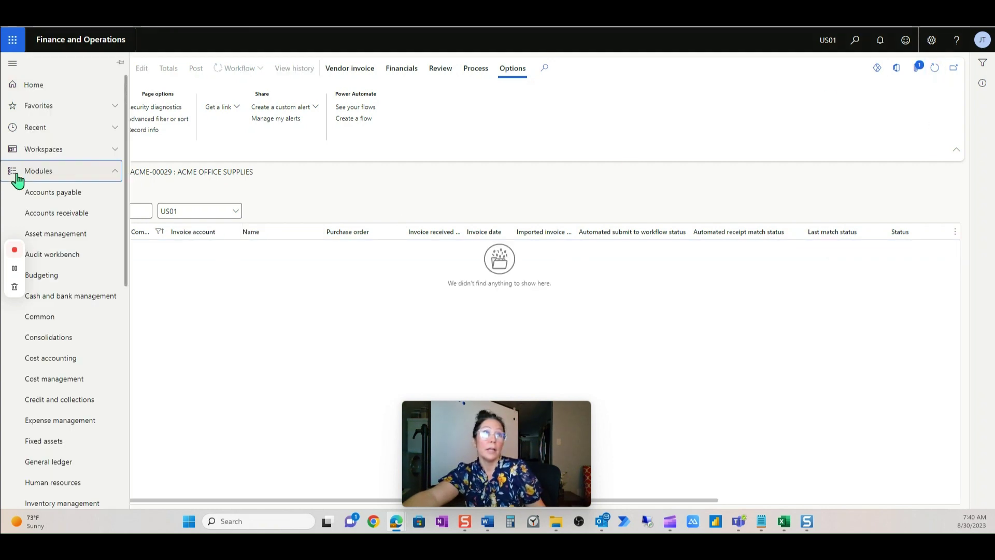
left_click(182, 114)
left_click(42, 70)
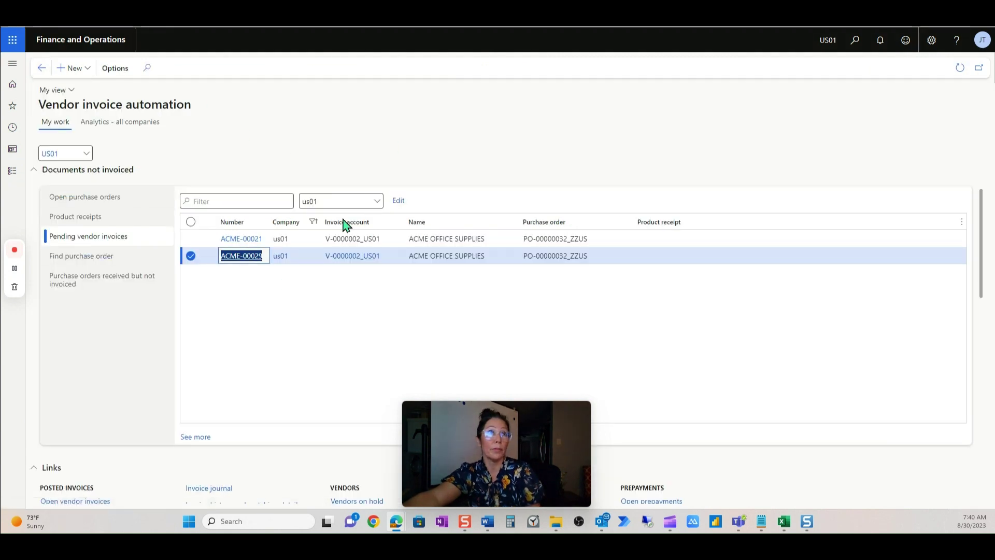
scroll(330, 324, "down", 1)
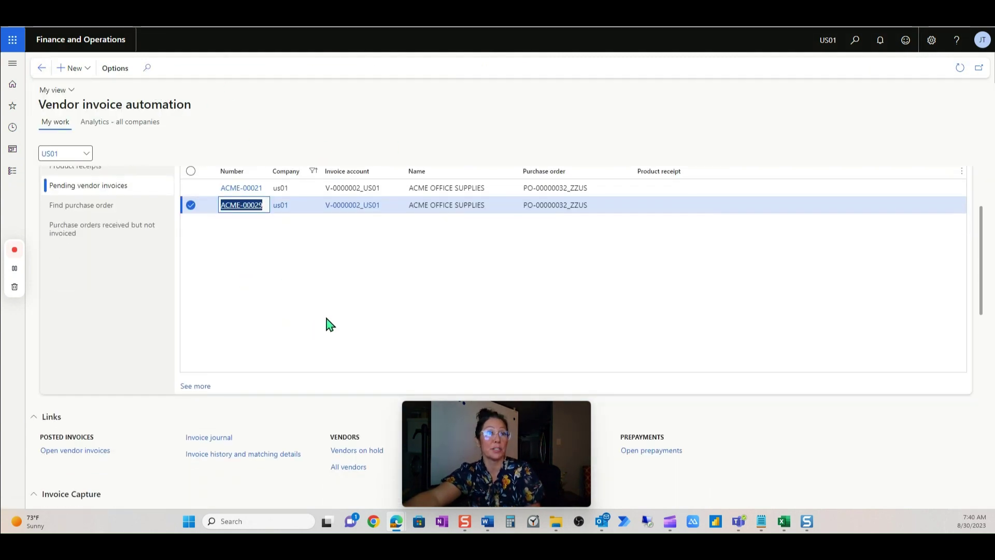
left_click(218, 440)
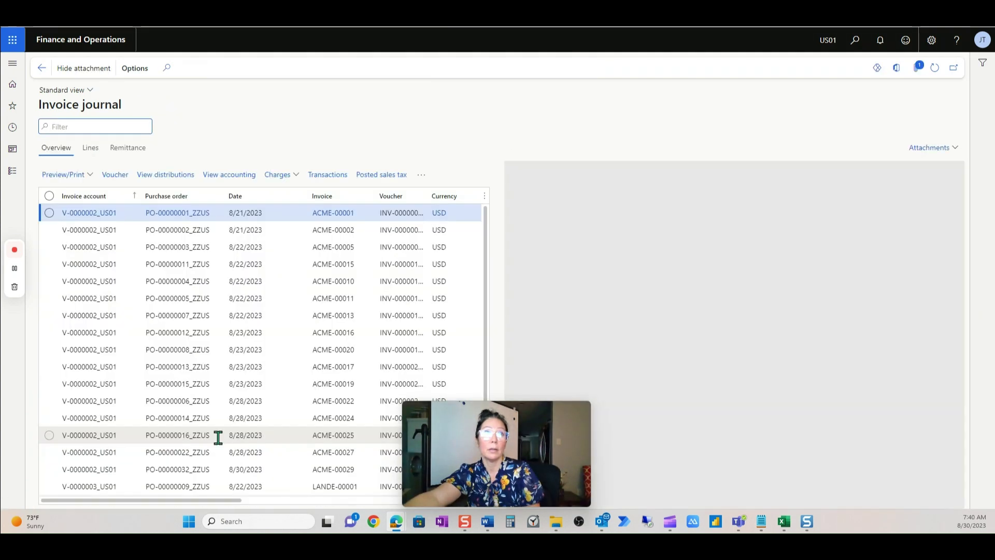
Filter the Invoice column to ACME-00029 and scroll through its attached invoice PDF preview
left_click(329, 197)
key("ctrl+v")
left_click(337, 302)
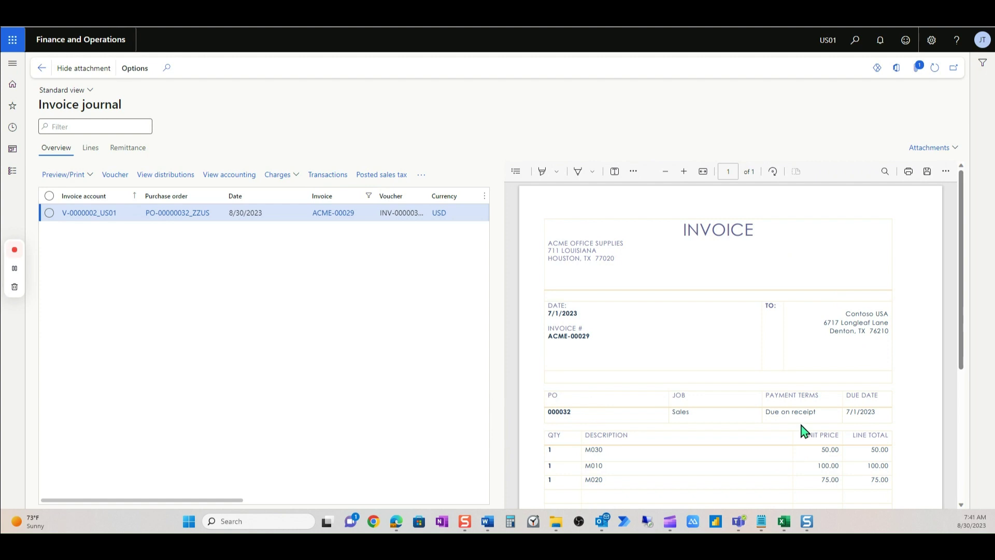
scroll(802, 430, "down", 2)
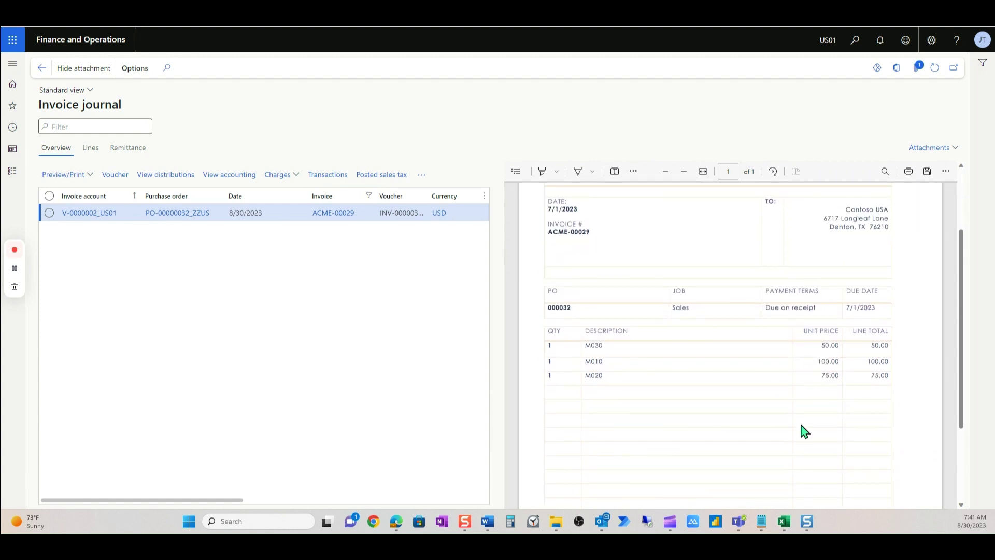
scroll(802, 430, "down", 2)
scroll(777, 447, "up", 4)
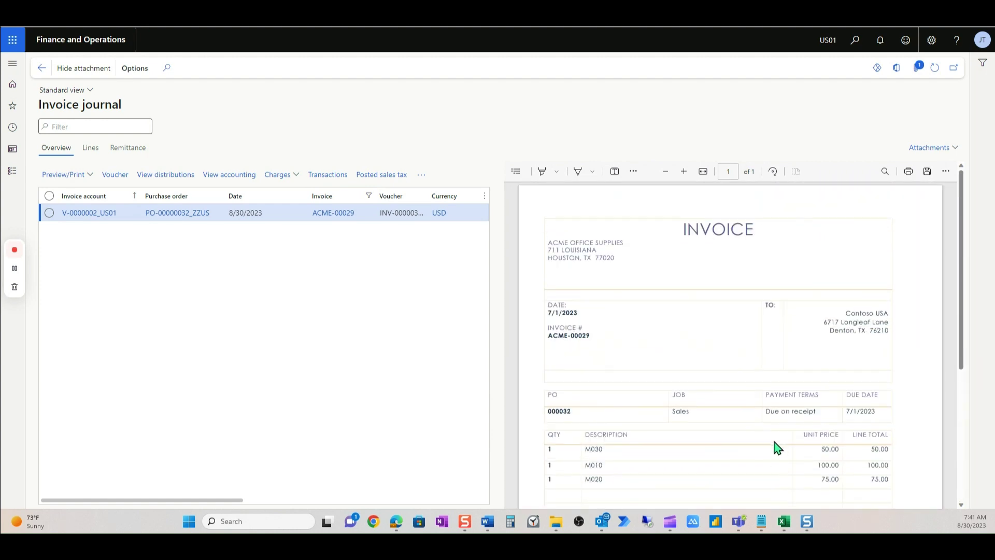